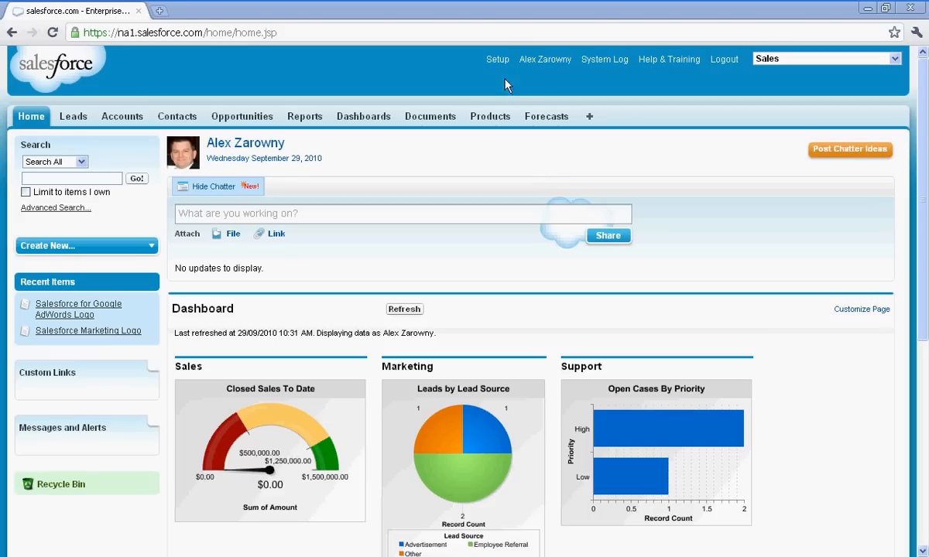
- In personal setup, open the Connect for Microsoft Outlook page and download its installer, keeping the file
left_click(496, 60)
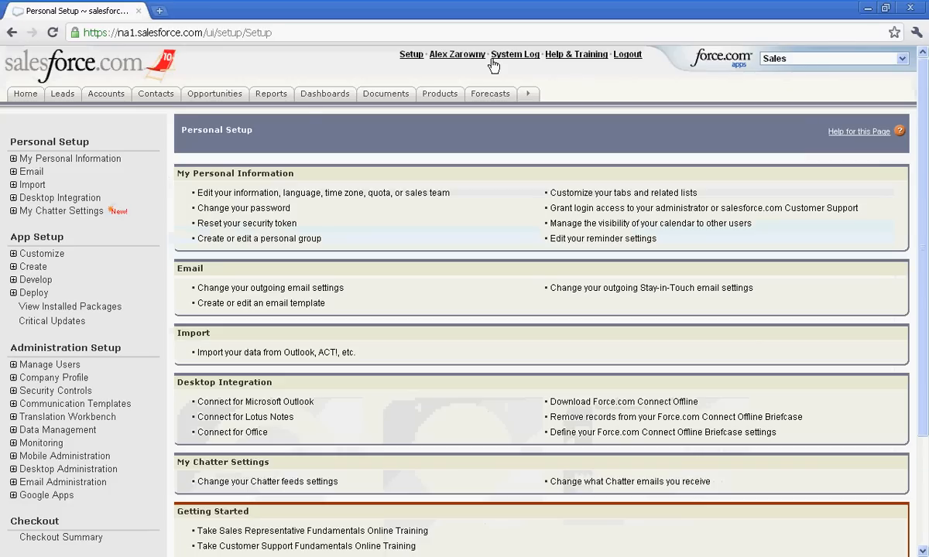
left_click(14, 198)
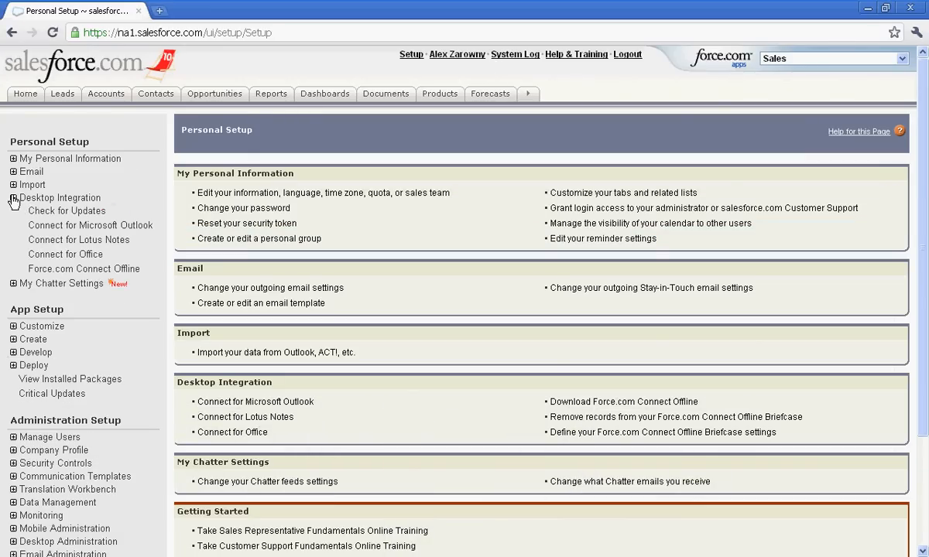
left_click(91, 227)
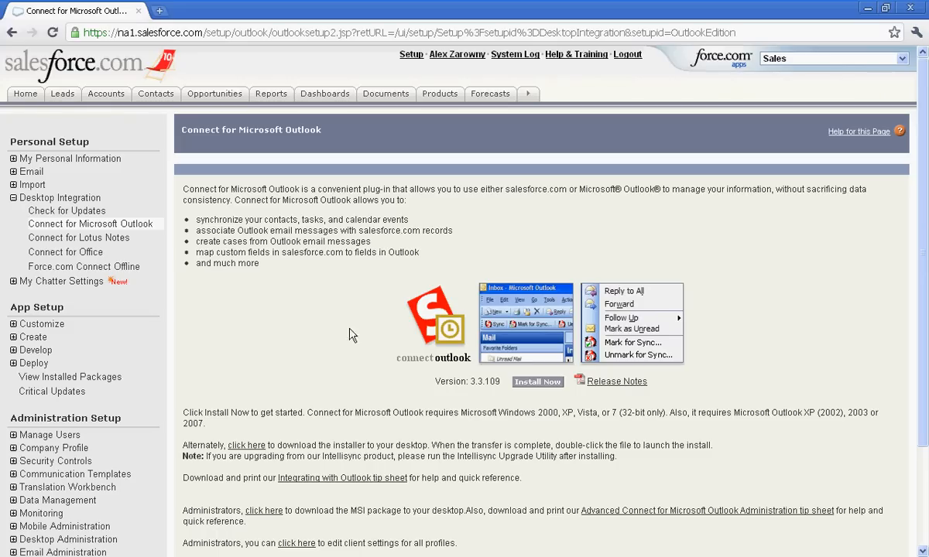
left_click(535, 384)
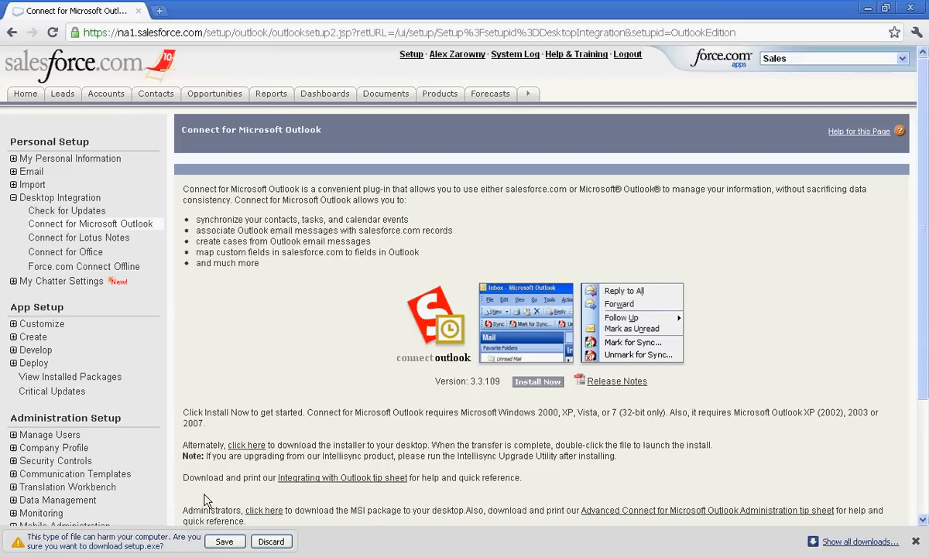
left_click(222, 542)
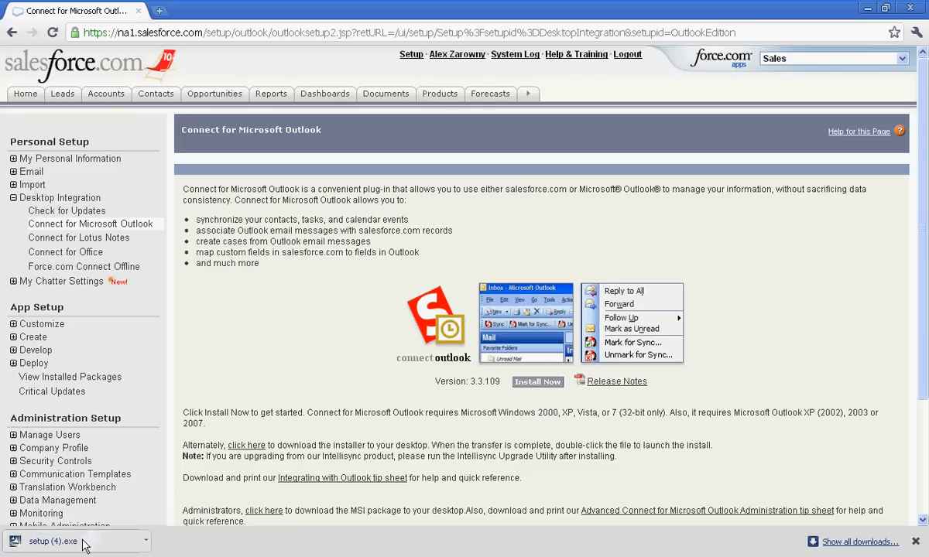
- Run the downloaded setup file and choose English (United States) as the installation language
left_click(85, 544)
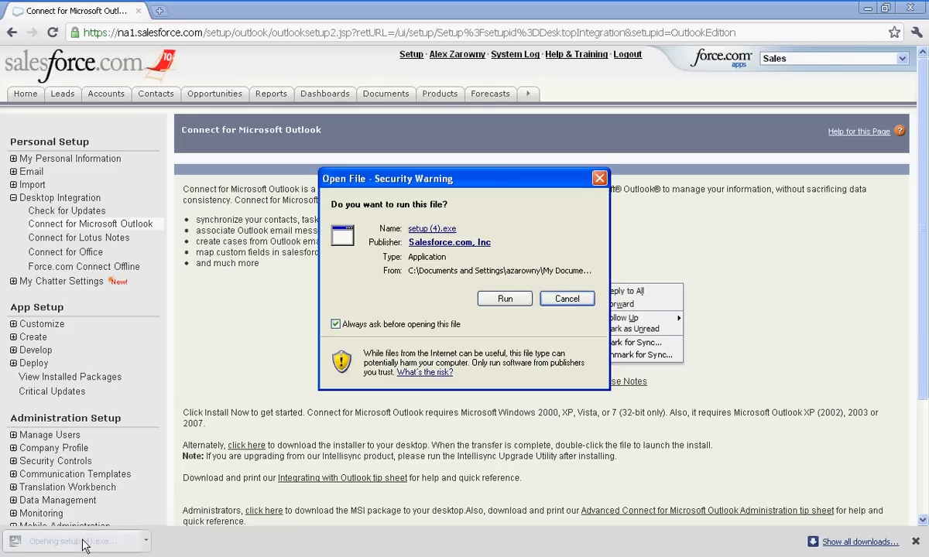
left_click(505, 300)
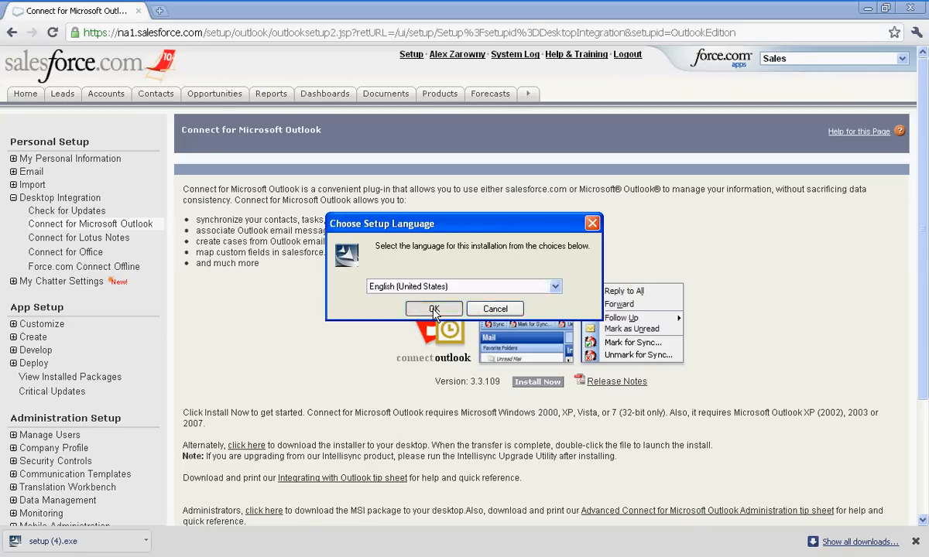
left_click(435, 309)
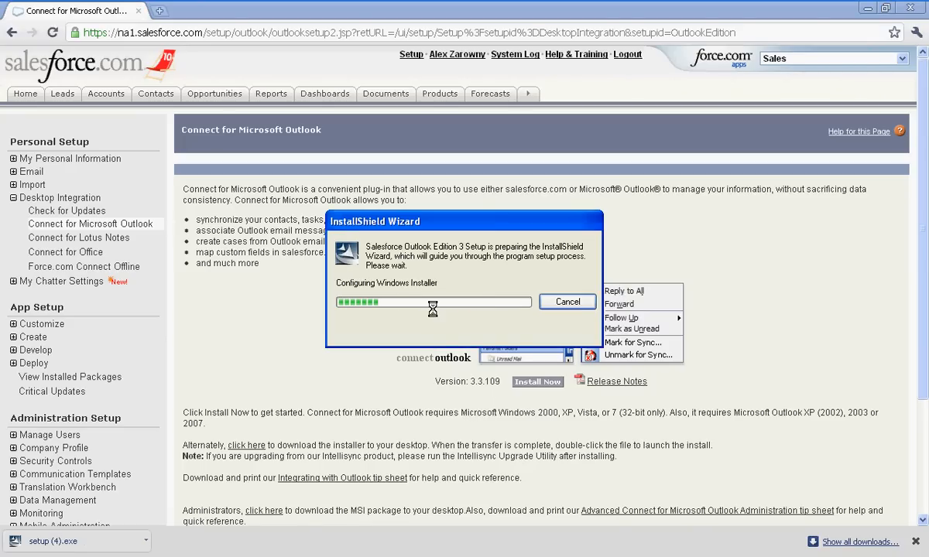
- Accept the license agreement and install Salesforce Outlook Edition 3 in the default folder, completing the wizard
left_click(523, 401)
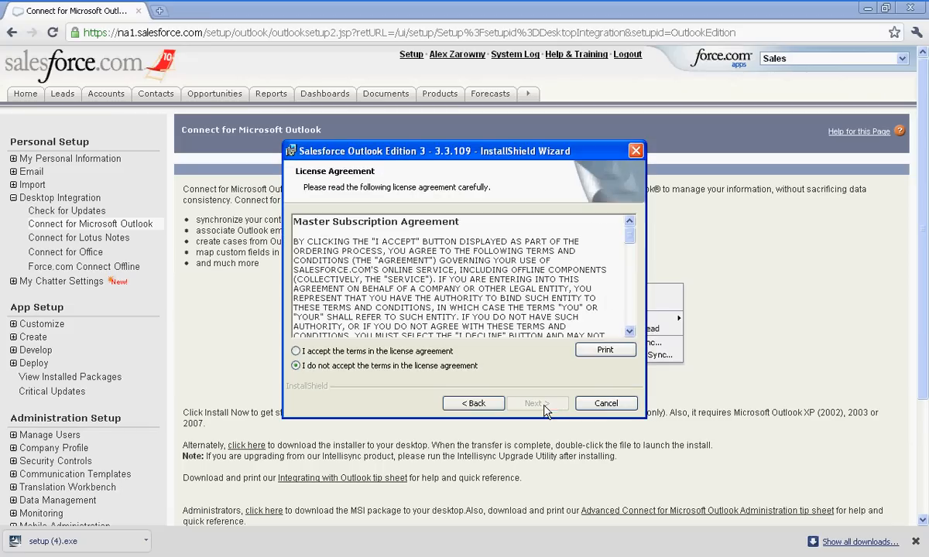
left_click(323, 354)
left_click(538, 405)
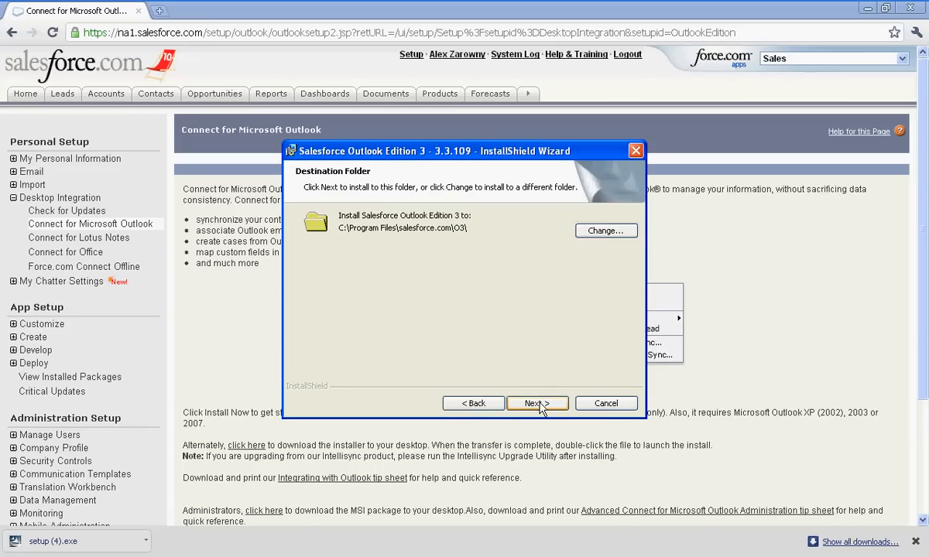
left_click(539, 404)
left_click(538, 404)
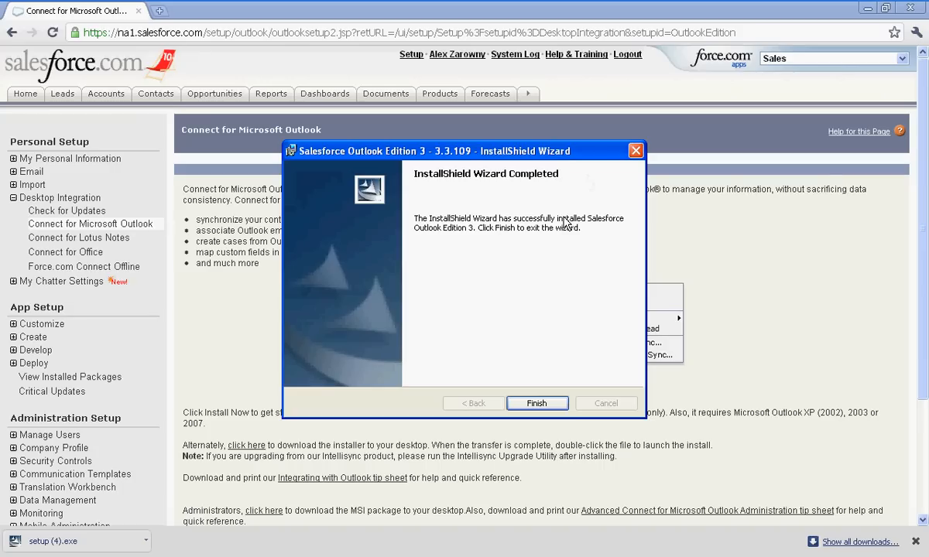
left_click(537, 404)
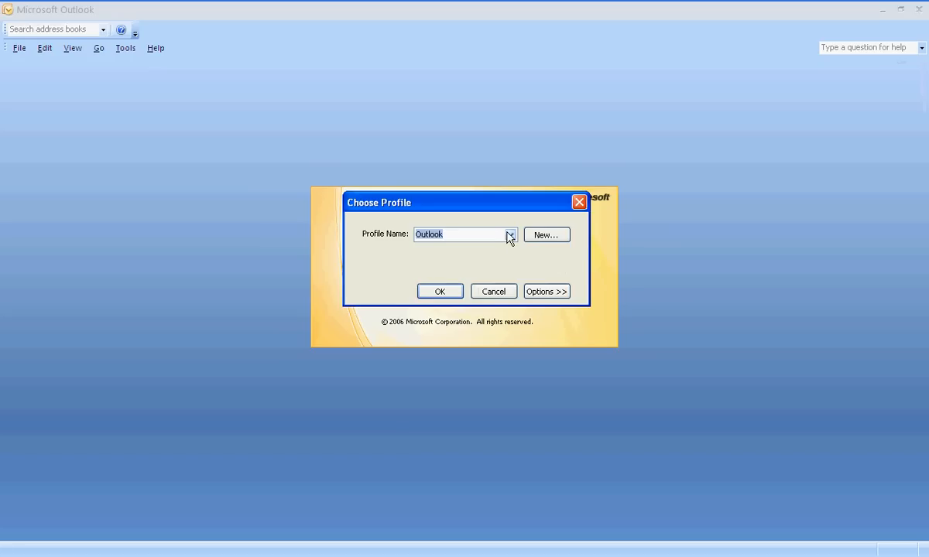
- Switch to Microsoft Outlook and load the Demo Account profile
left_click(510, 235)
left_click(480, 247)
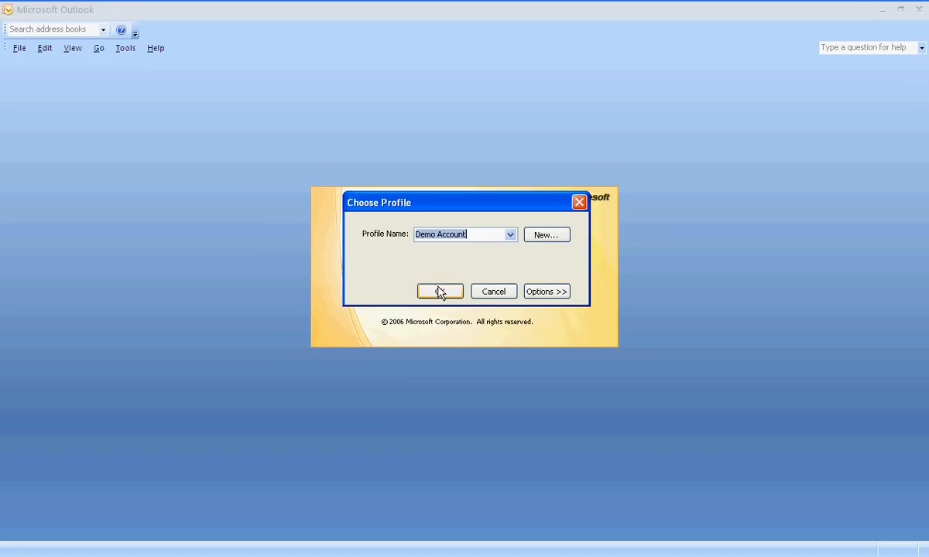
left_click(438, 292)
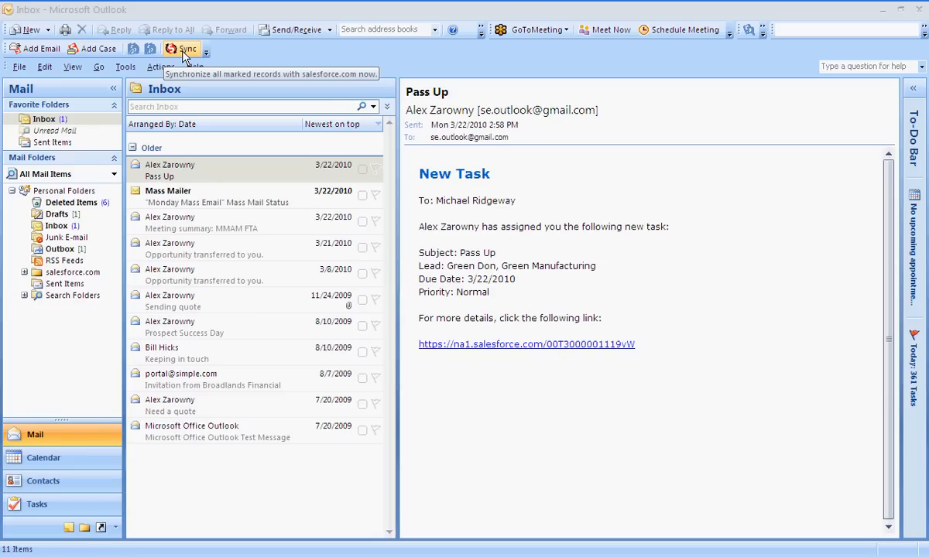
- Open the Salesforce.com options and change the digit in the username to 1
left_click(125, 66)
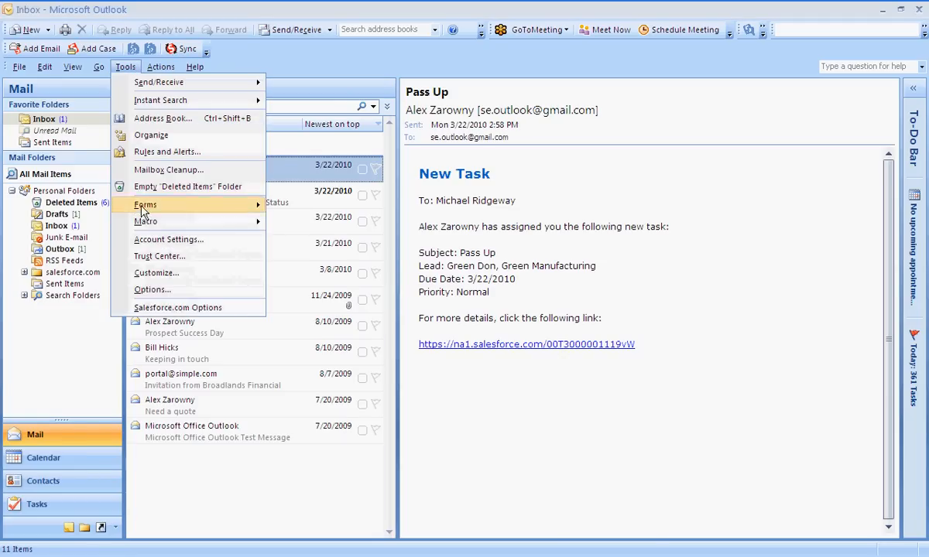
left_click(171, 307)
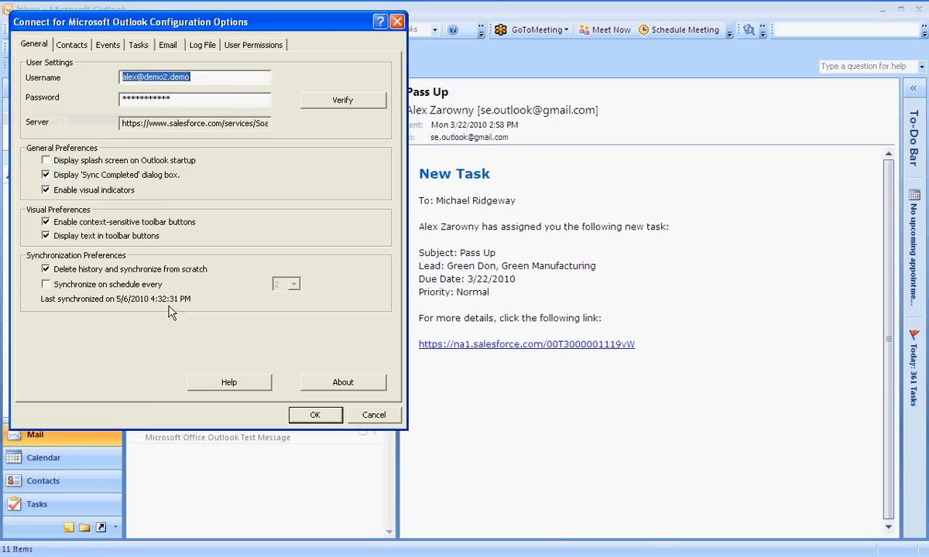
left_click(167, 77)
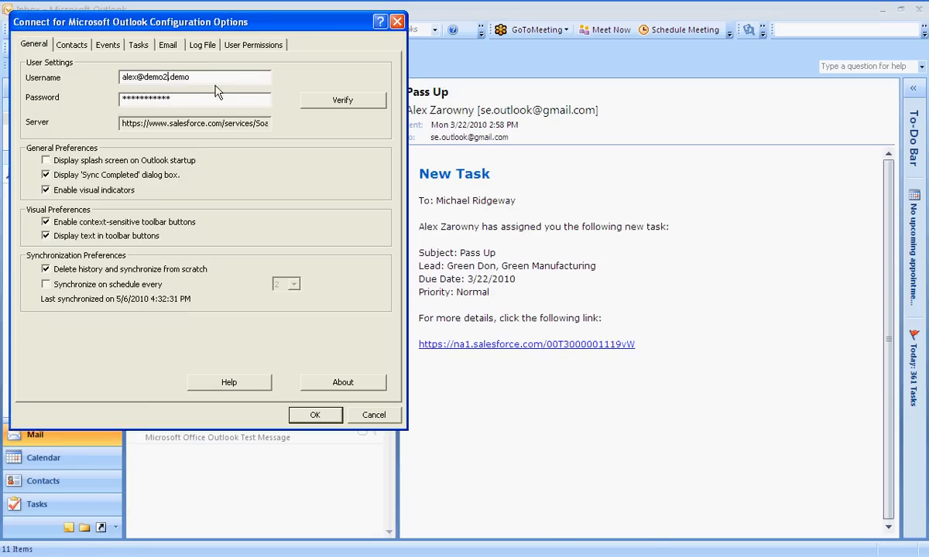
key("BackSpace")
type("1")
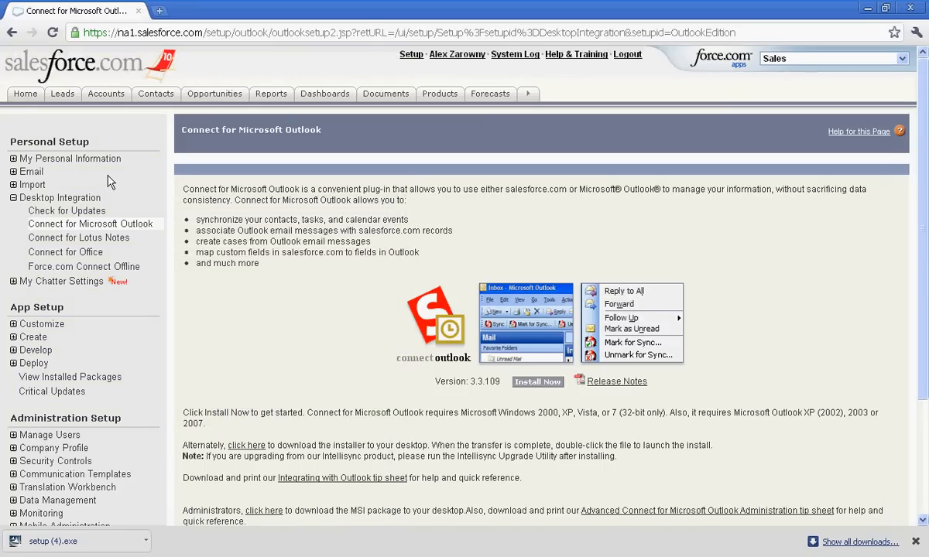
- Switch to the Salesforce setup pages and reset the account's security token
left_click(13, 159)
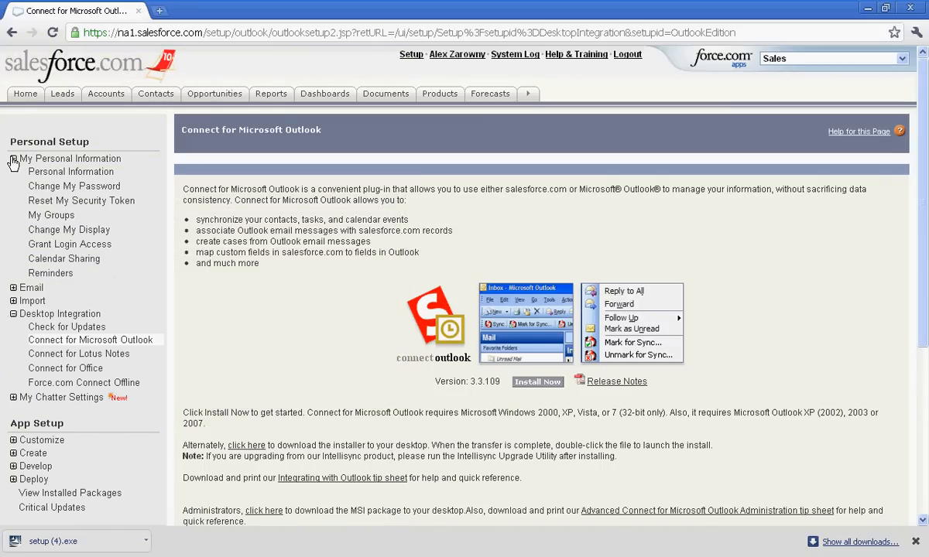
left_click(74, 202)
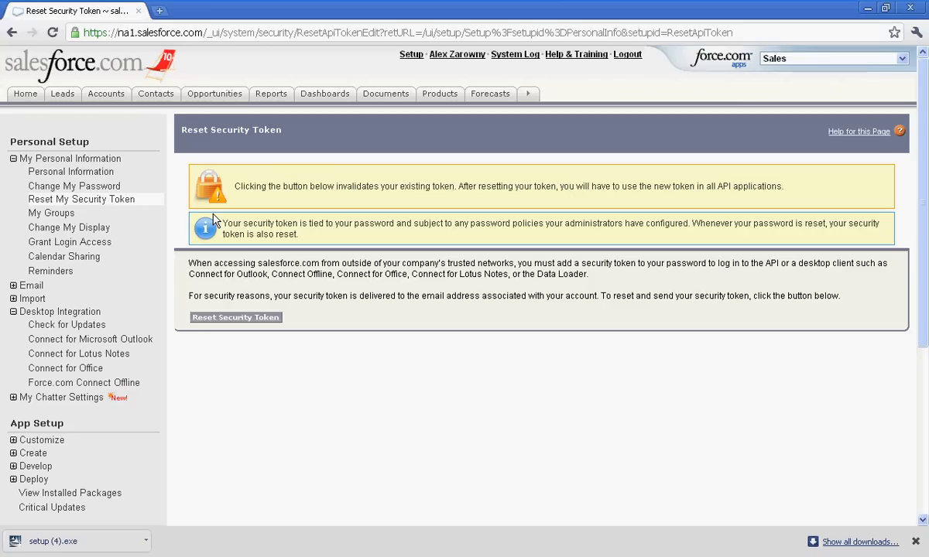
left_click(237, 321)
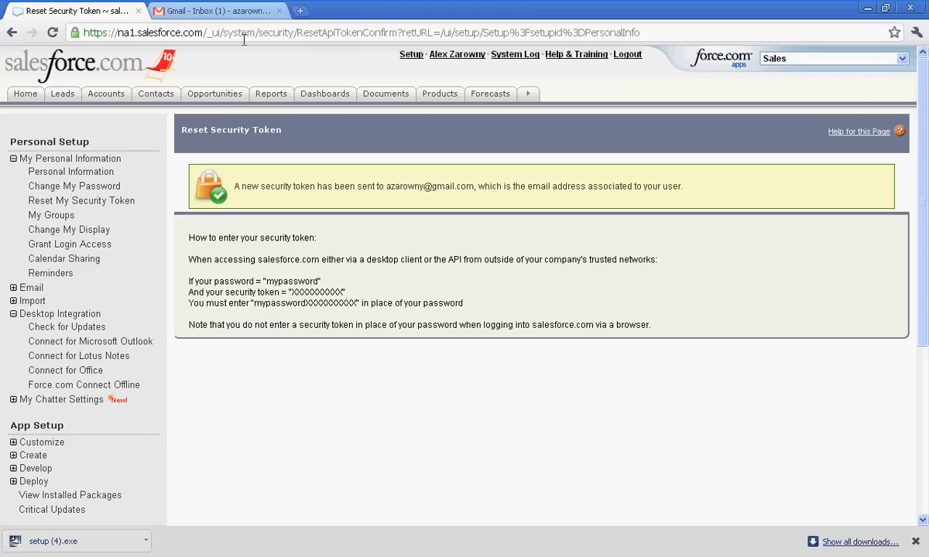
- Copy the security token from the confirmation email in Gmail and append it to the password in the Outlook connector options
left_click(213, 14)
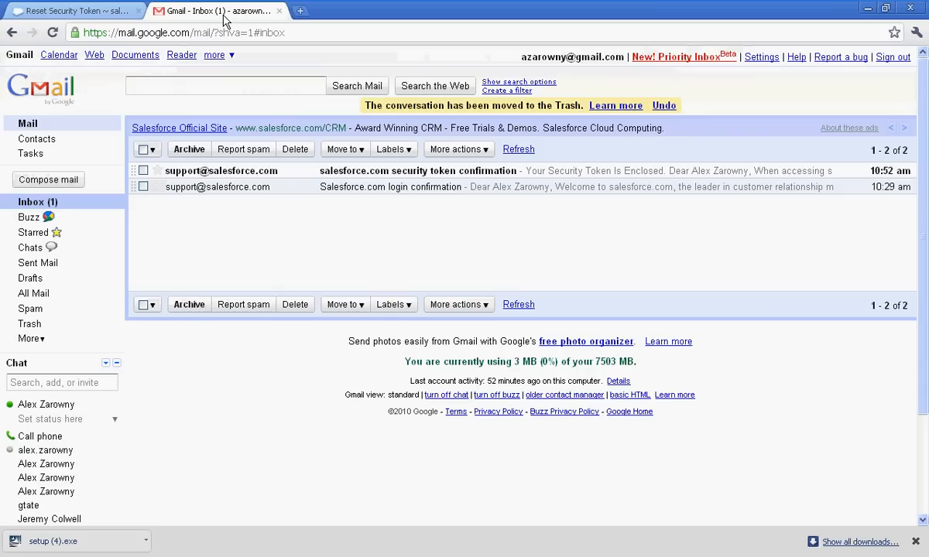
left_click(222, 177)
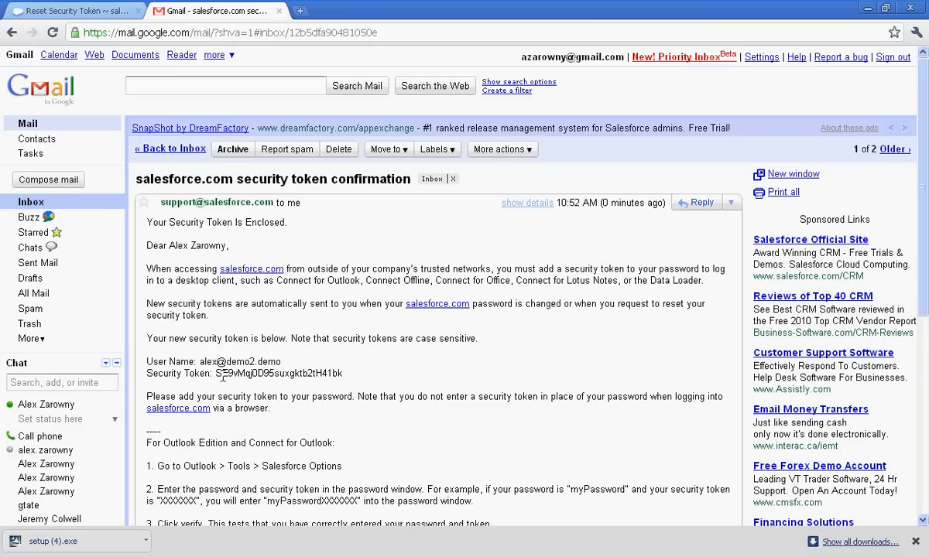
left_click_drag(216, 374, 342, 377)
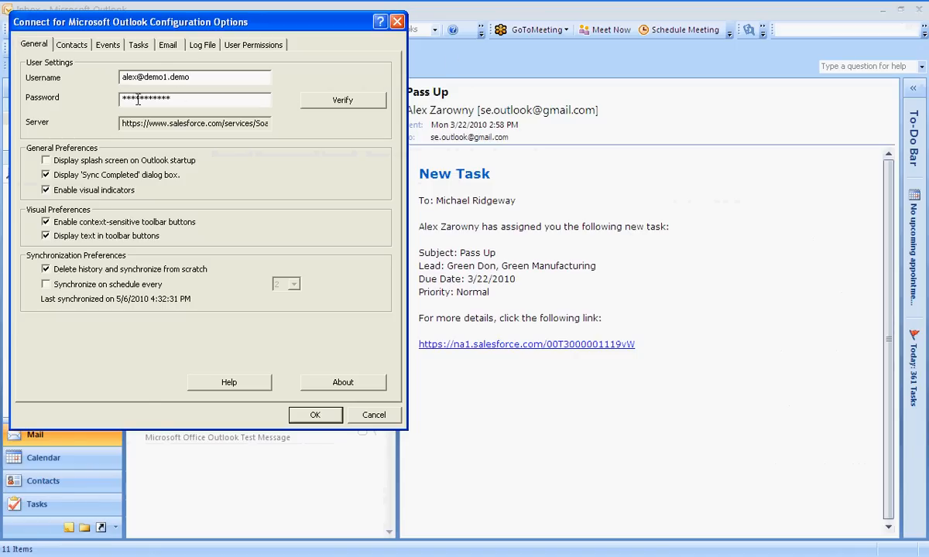
key("ctrl+v")
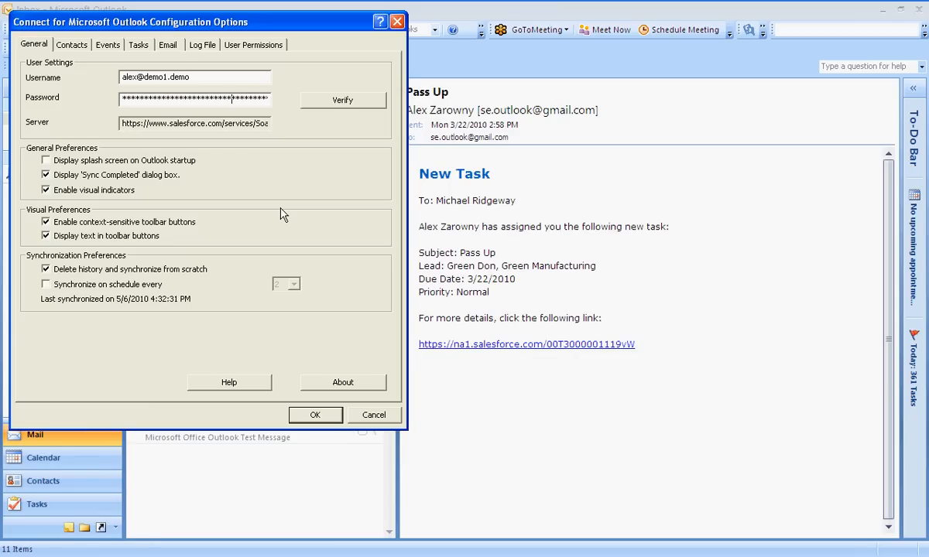
- Remove the appended security token from the password field
key("BackSpace")
key("BackSpace")
key("BackSpace")
key("BackSpace")
key("BackSpace")
key("BackSpace")
key("BackSpace")
key("BackSpace")
key("BackSpace")
key("BackSpace")
key("BackSpace")
key("BackSpace")
key("BackSpace")
key("BackSpace")
key("BackSpace")
key("BackSpace")
key("BackSpace")
key("BackSpace")
key("BackSpace")
key("BackSpace")
- Verify the connector's login credentials and dismiss the resulting message
left_click(347, 100)
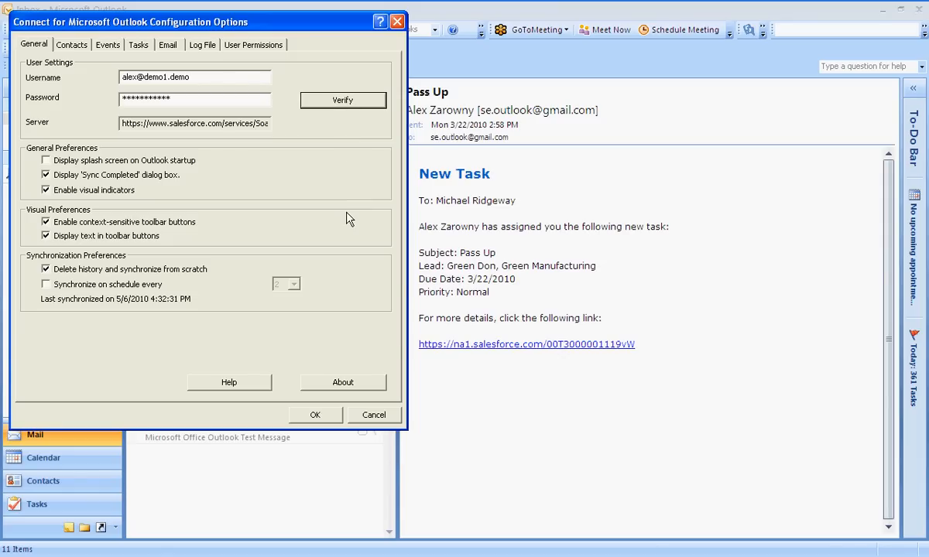
left_click(526, 328)
- Examine the contacts synchronization settings, including the data movement options and the synchronized folder
left_click(71, 44)
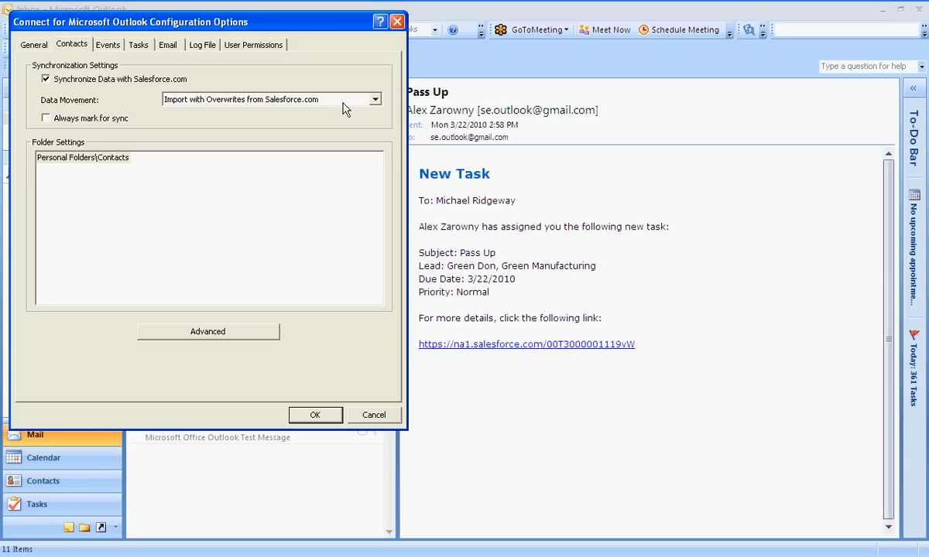
left_click(375, 101)
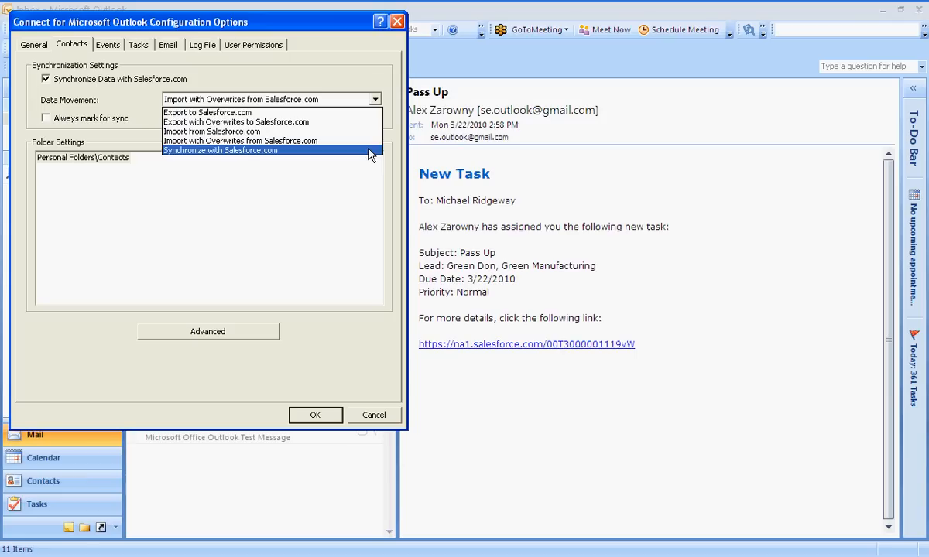
left_click(306, 163)
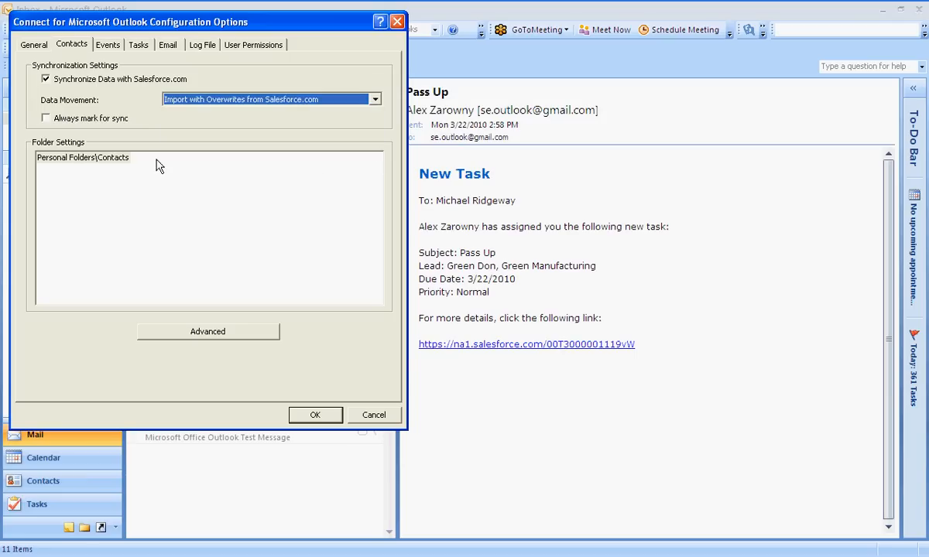
left_click(115, 157)
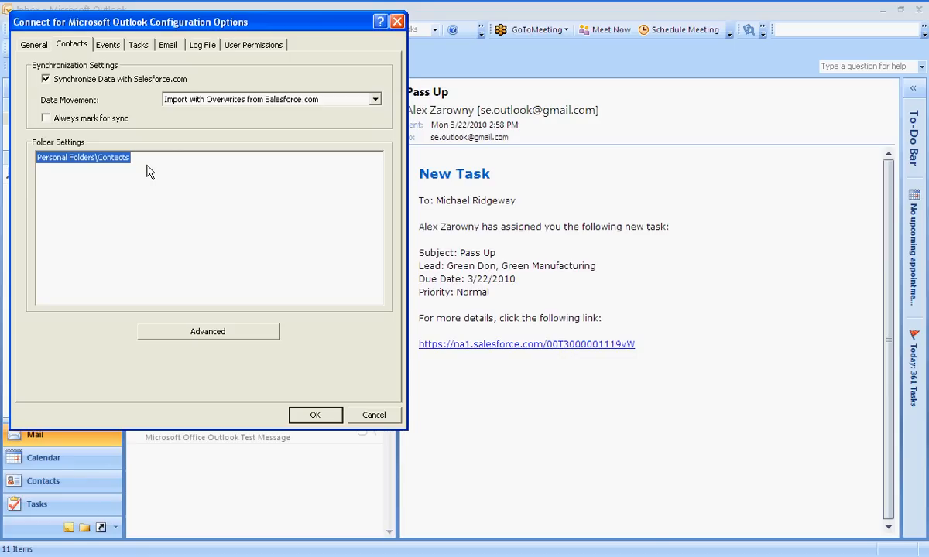
- Review the events and tasks synchronization settings and save the connector configuration
left_click(112, 48)
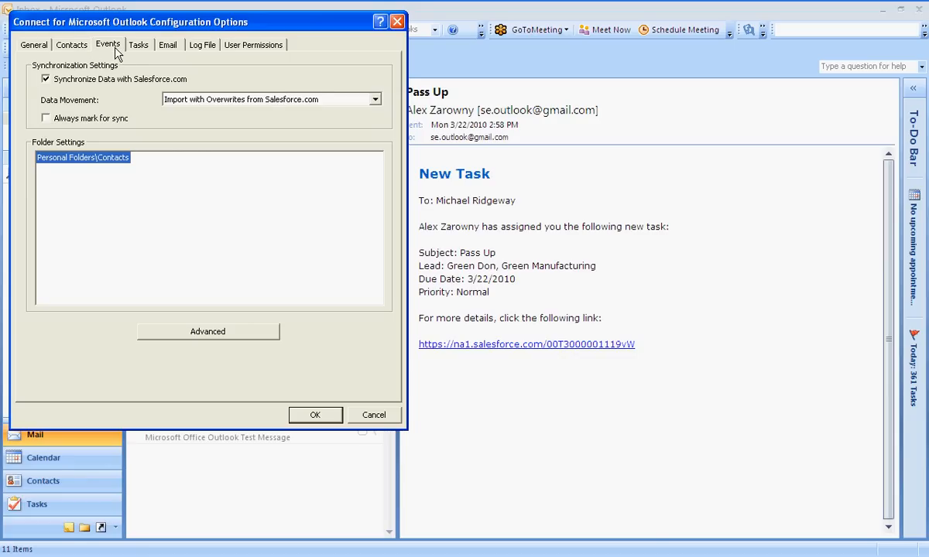
left_click(138, 46)
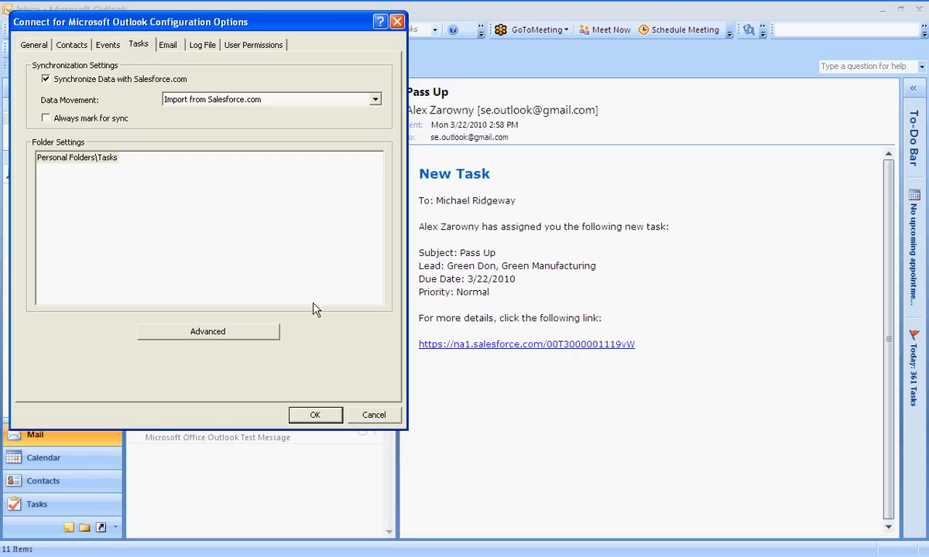
left_click(324, 414)
left_click(468, 328)
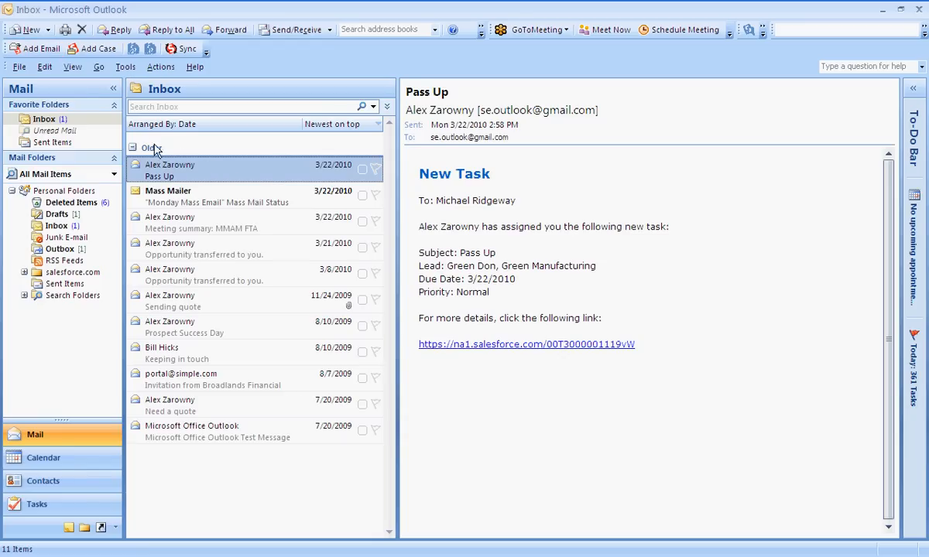
- Add the "Pass Up" email to Salesforce as a task for the matching Global Media contact, highlighting the case in its related records
right_click(174, 170)
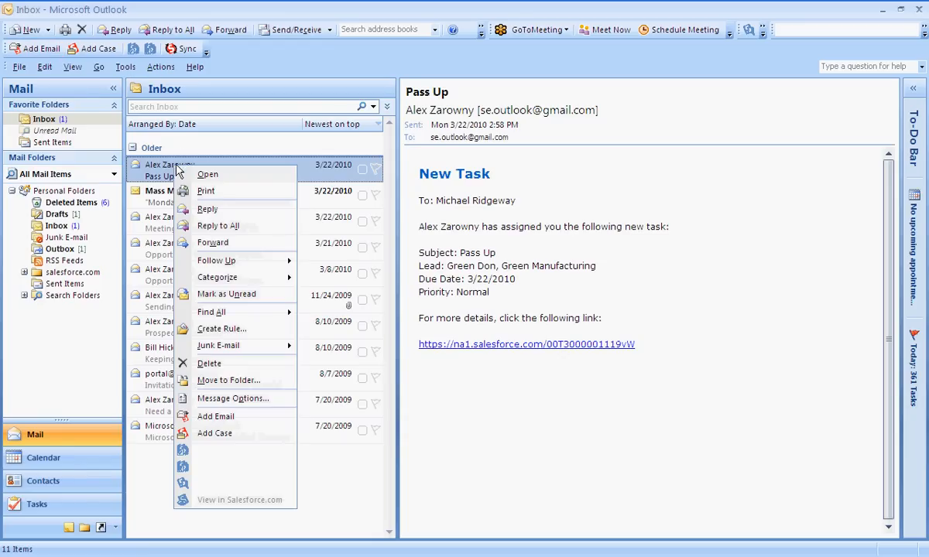
left_click(238, 425)
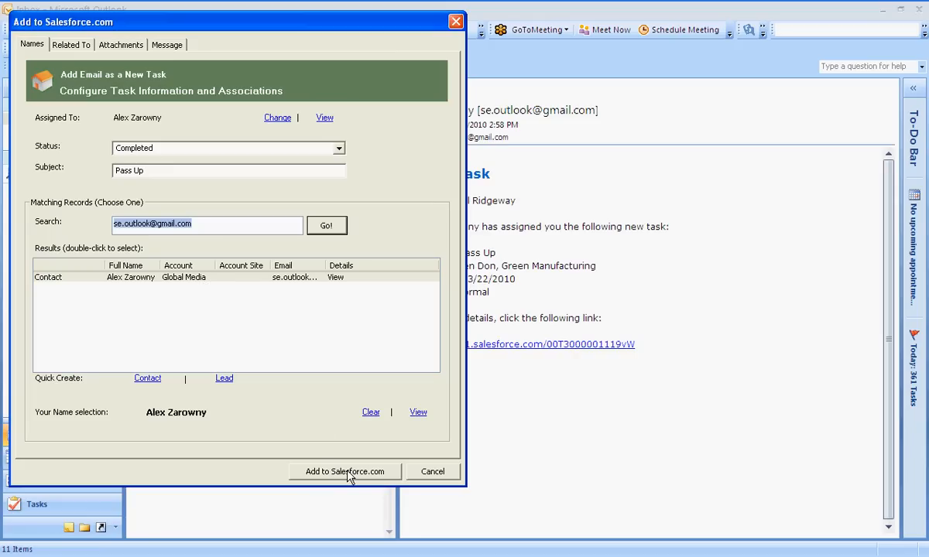
left_click(71, 47)
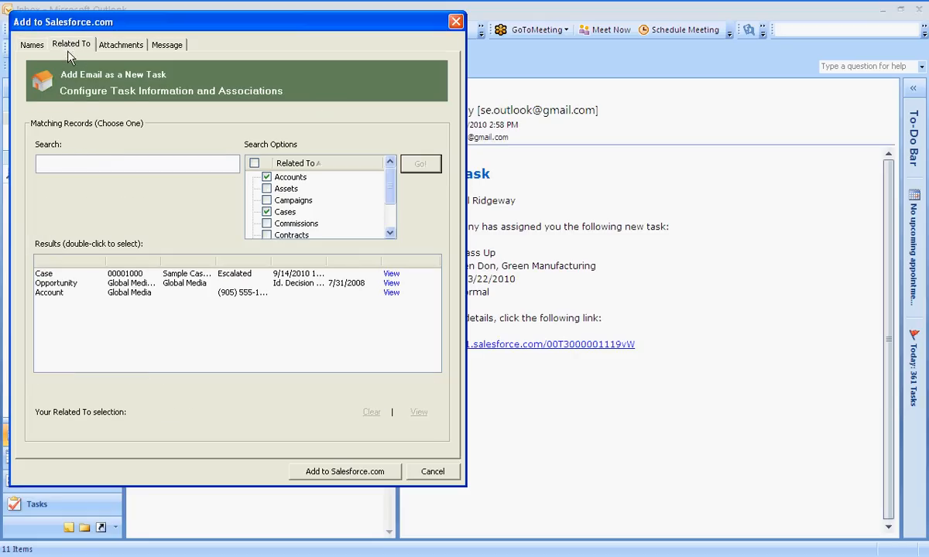
left_click(153, 276)
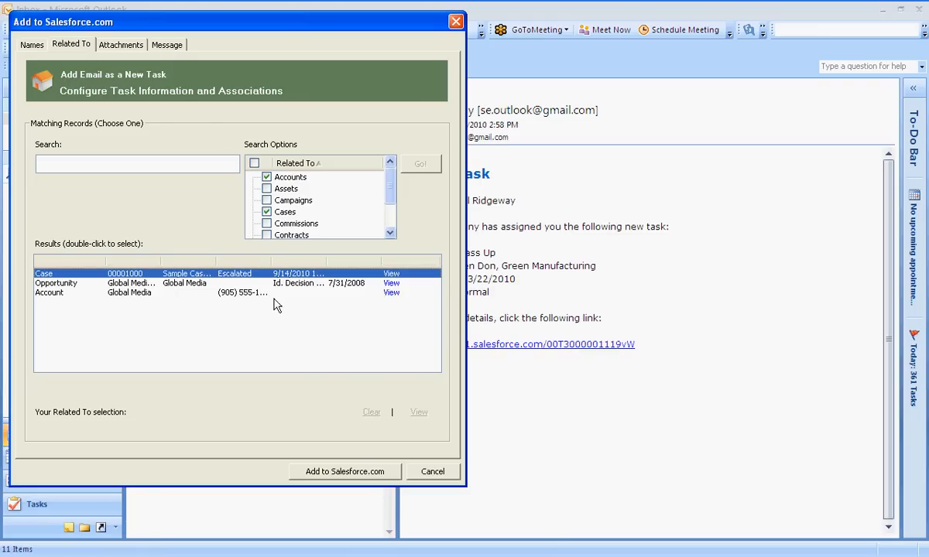
left_click(348, 478)
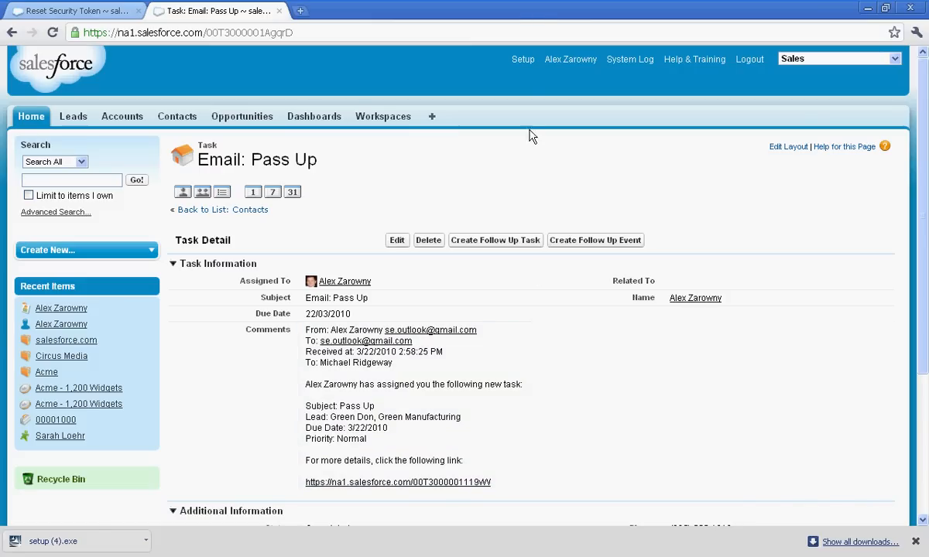
- Switch to Outlook and examine the Salesforce sync options for the calendar event "Meeting with VIP of Big Company"
key("alt+Tab")
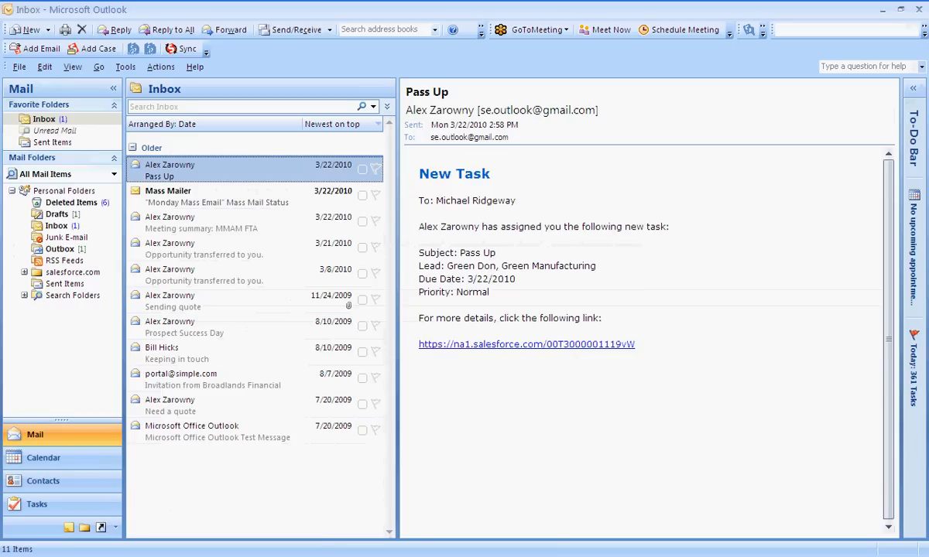
left_click(75, 462)
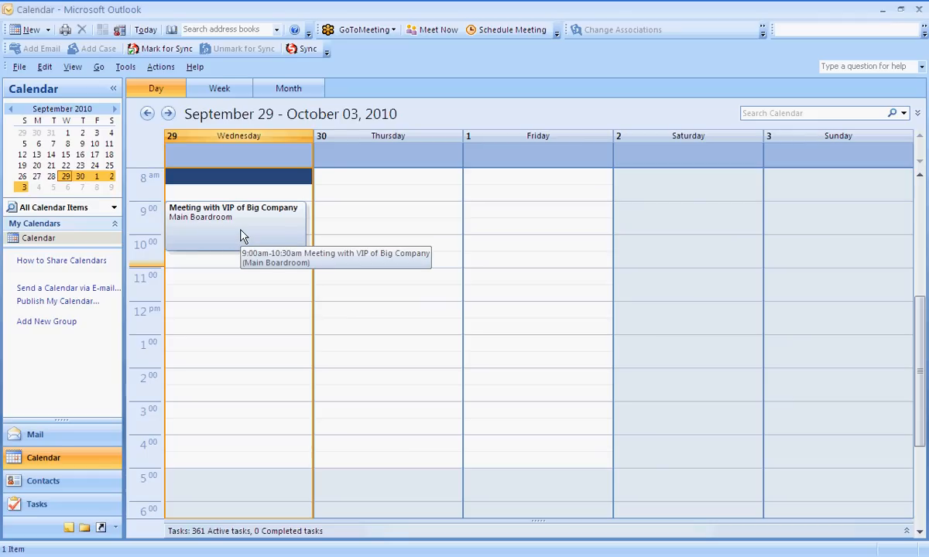
left_click(240, 235)
right_click(240, 233)
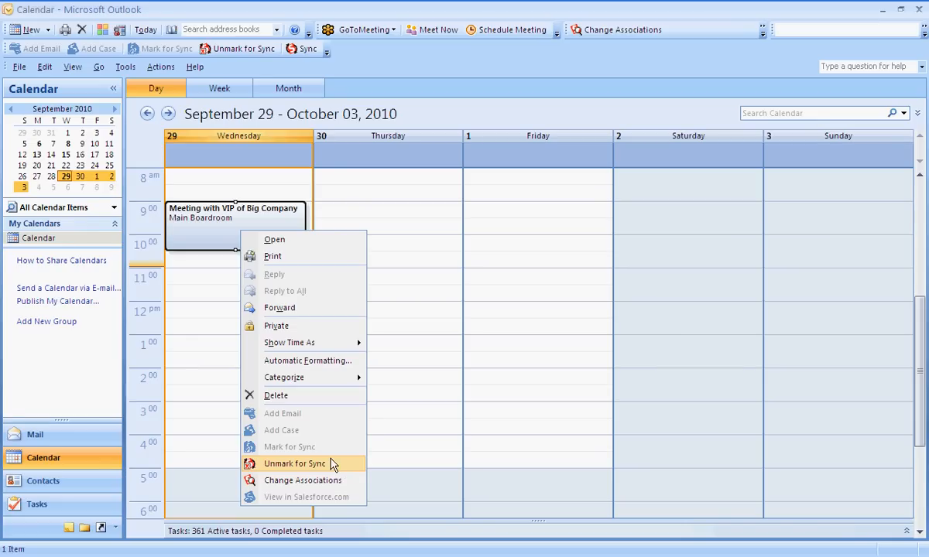
left_click(202, 298)
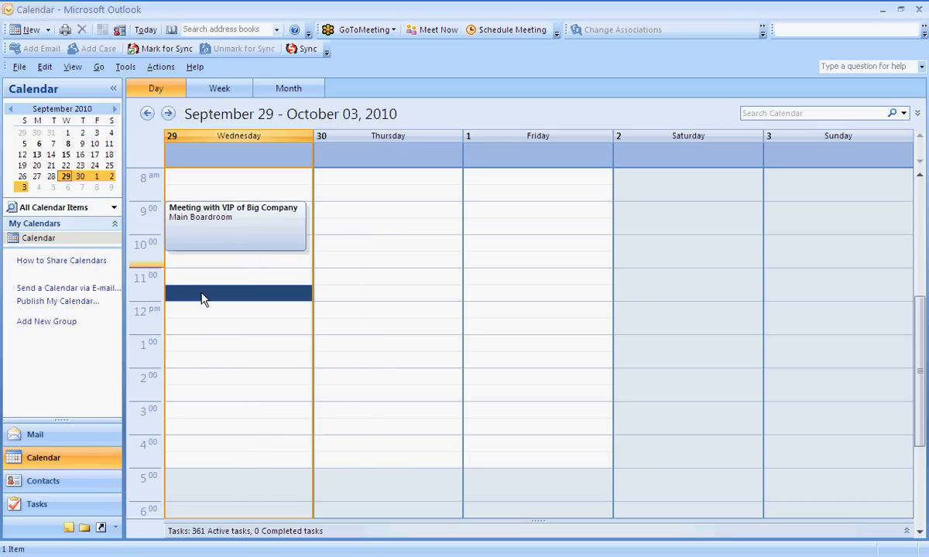
- Mark the Universe Design contact in the Outlook contacts for synchronization with Salesforce
left_click(44, 482)
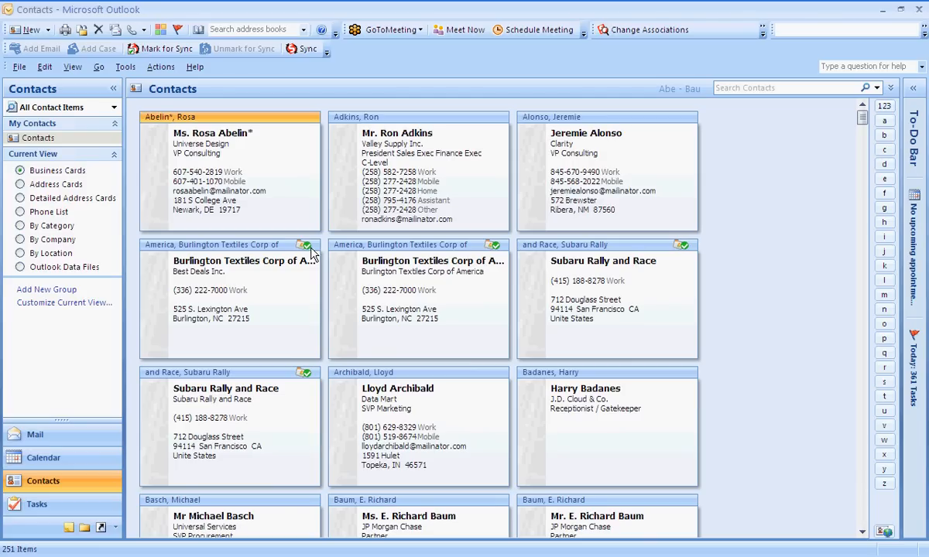
right_click(283, 186)
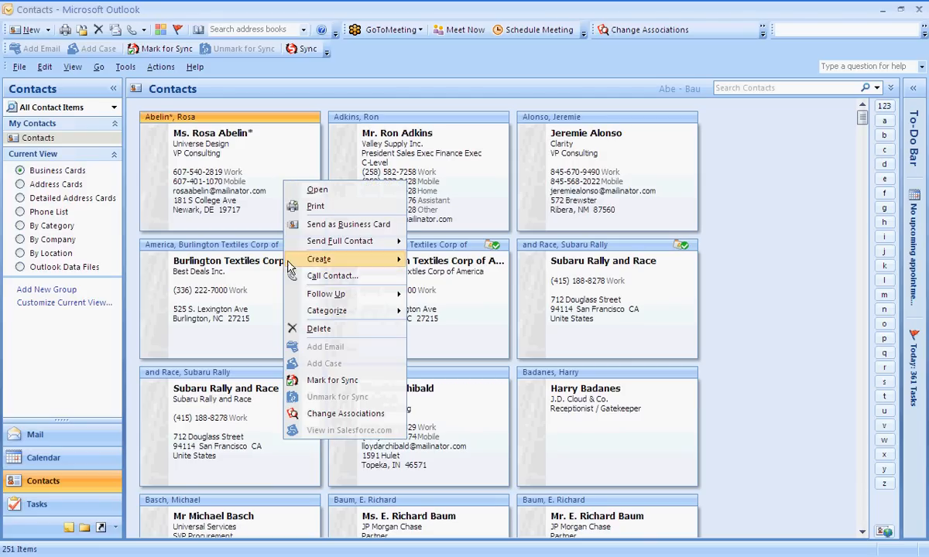
left_click(324, 381)
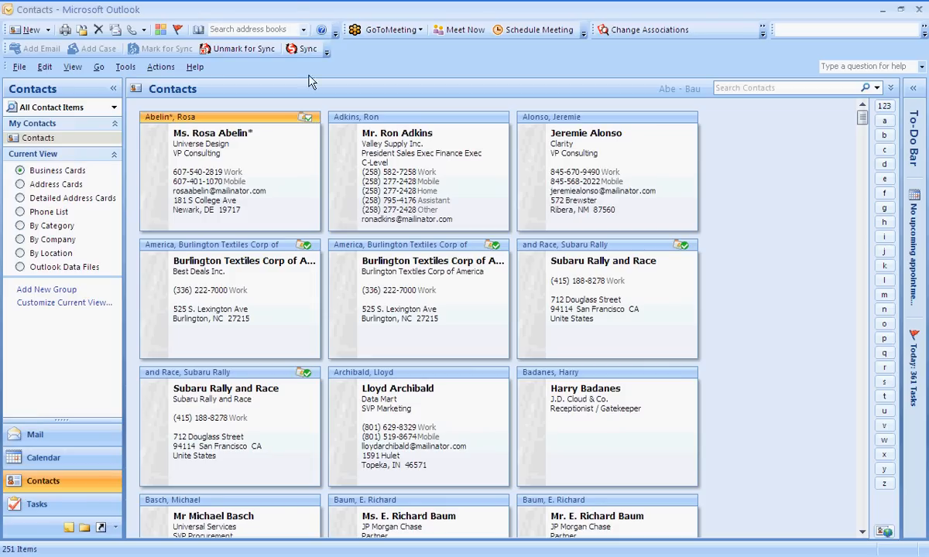
- Switch to Salesforce in Chrome and open the Connect for Microsoft Outlook setup page and its help
key("alt+Tab")
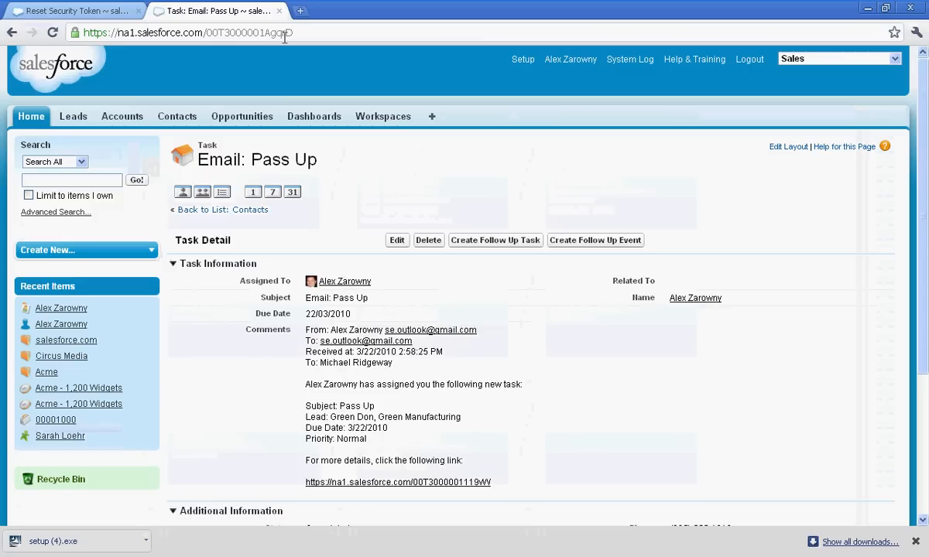
left_click(521, 60)
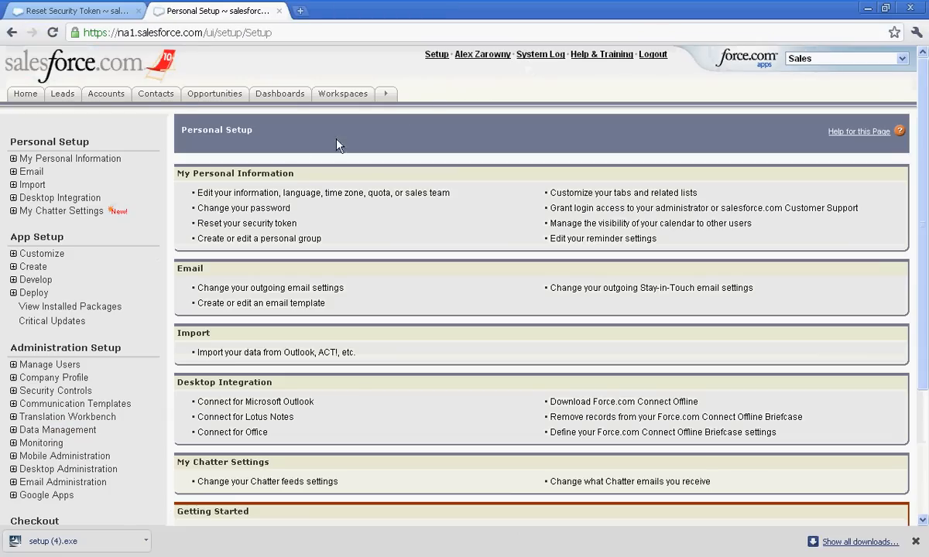
left_click(12, 198)
left_click(90, 226)
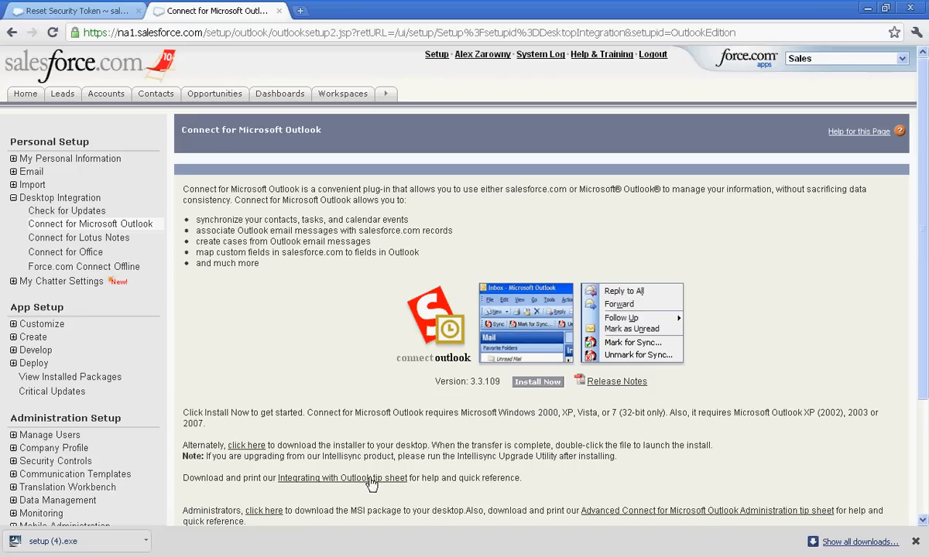
left_click(849, 134)
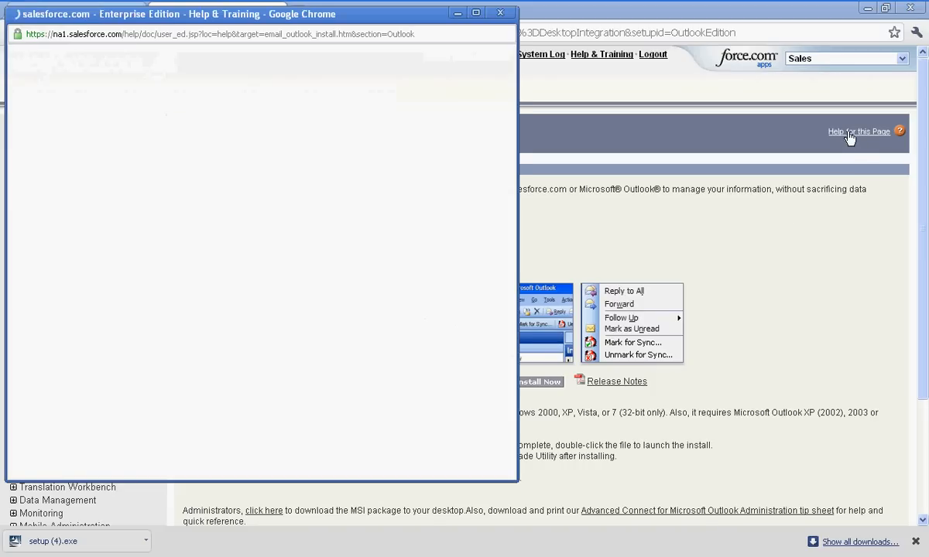